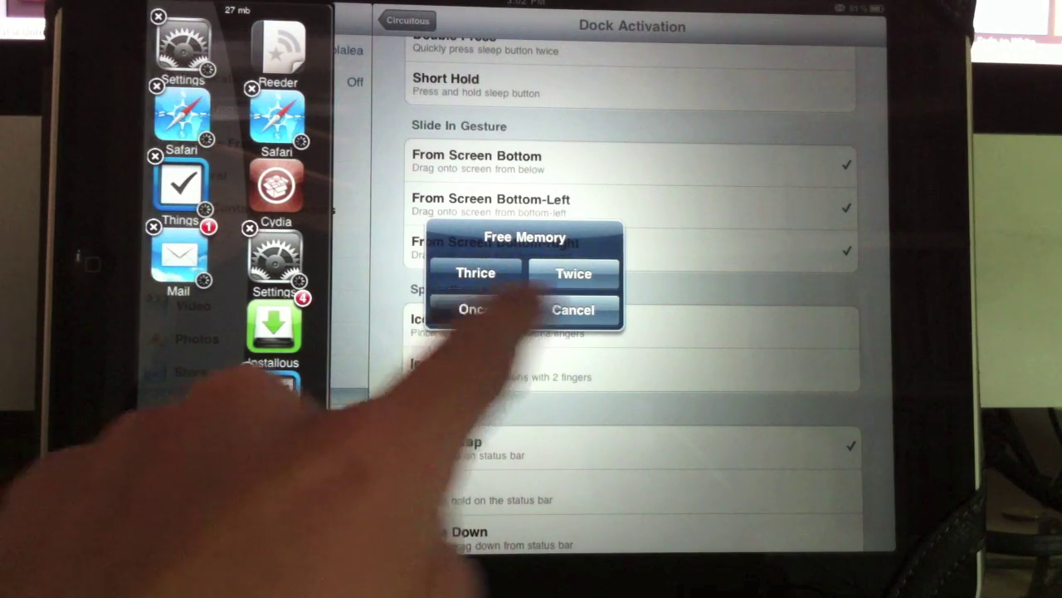
Step: Free memory twice from the dock's memory readout, raising it from 27 MB to 39 MB
click(539, 281)
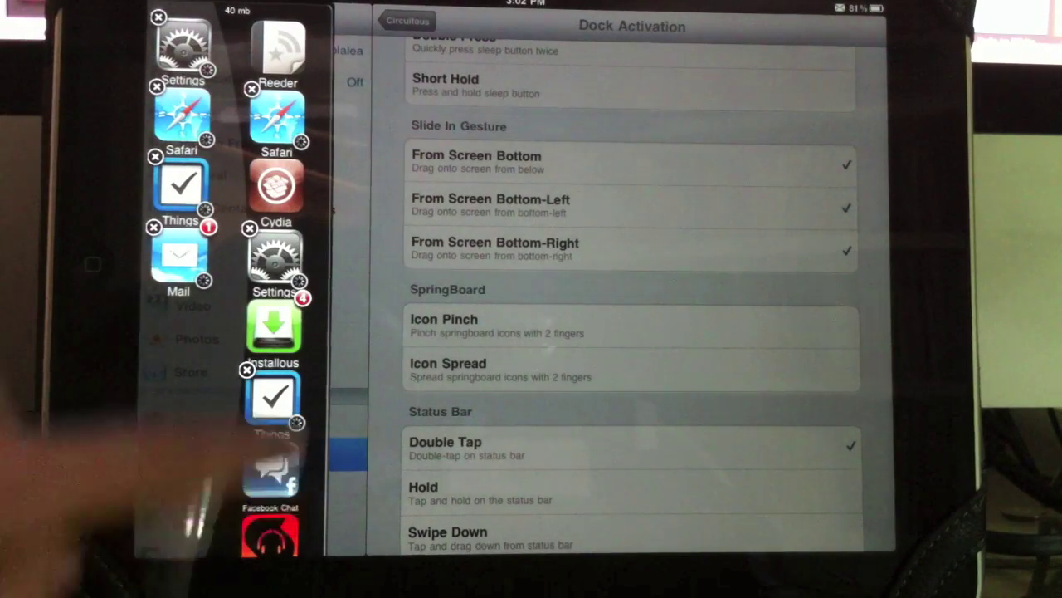
mouse_move(274, 456)
mouse_down()
mouse_move(274, 124)
mouse_move(274, 457)
mouse_up()
Step: Dismiss the app dock and return to the main Circuitus settings page
click(431, 436)
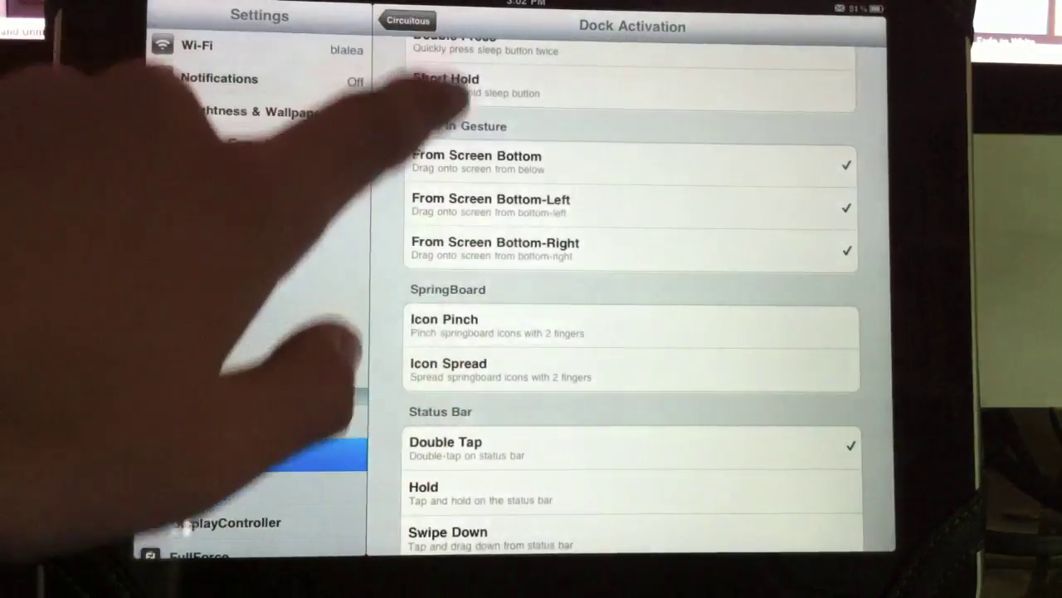
click(406, 20)
drag(448, 390, 391, 238)
drag(474, 462, 481, 315)
drag(398, 266, 440, 352)
Step: Quit Safari and Settings from the app dock, leaving only Mail running
drag(220, 265, 182, 153)
click(155, 229)
click(178, 87)
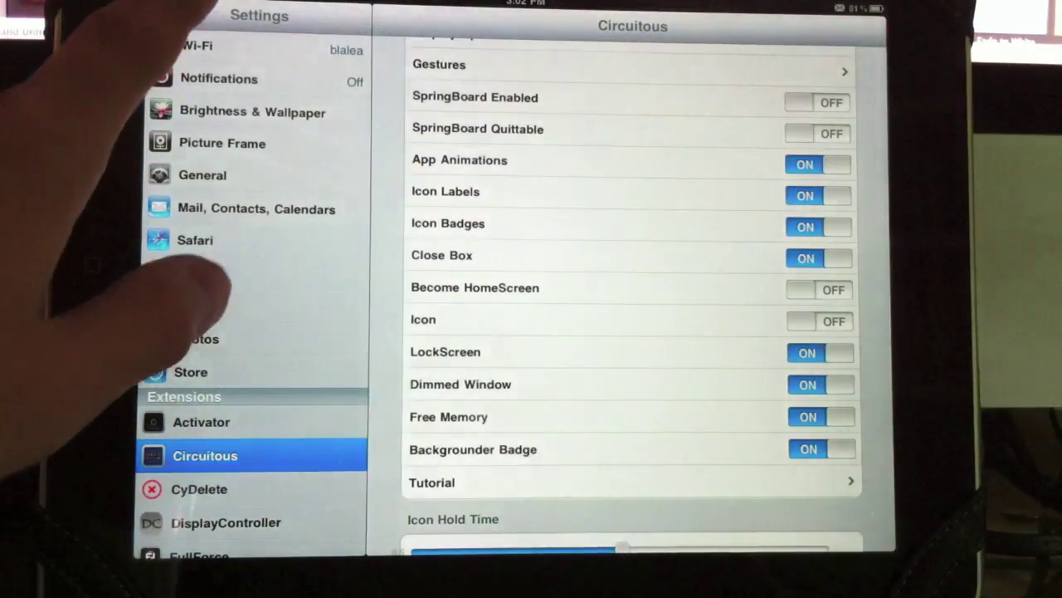
click(145, 50)
click(160, 24)
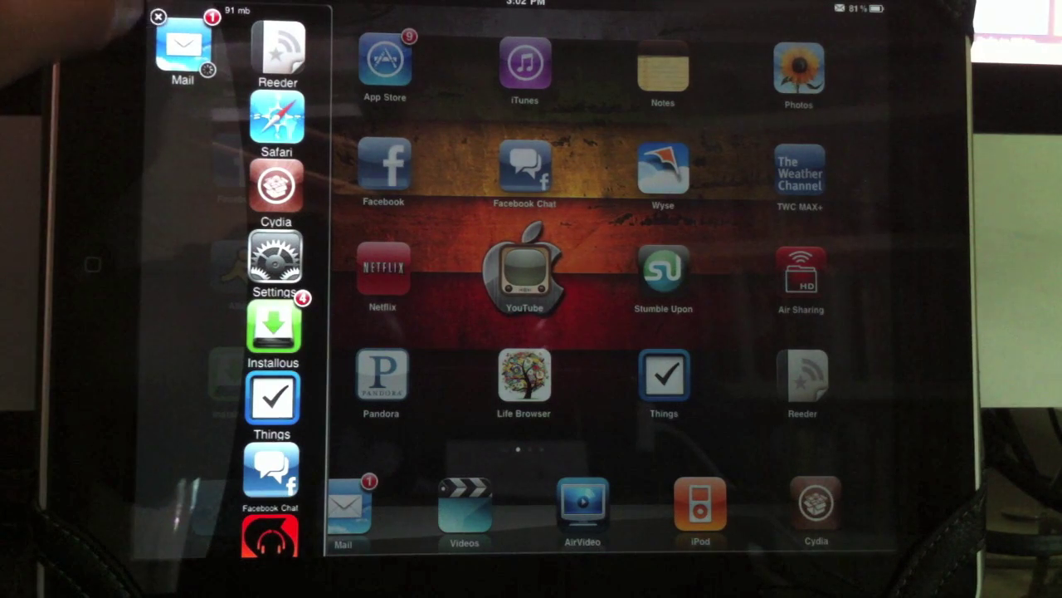